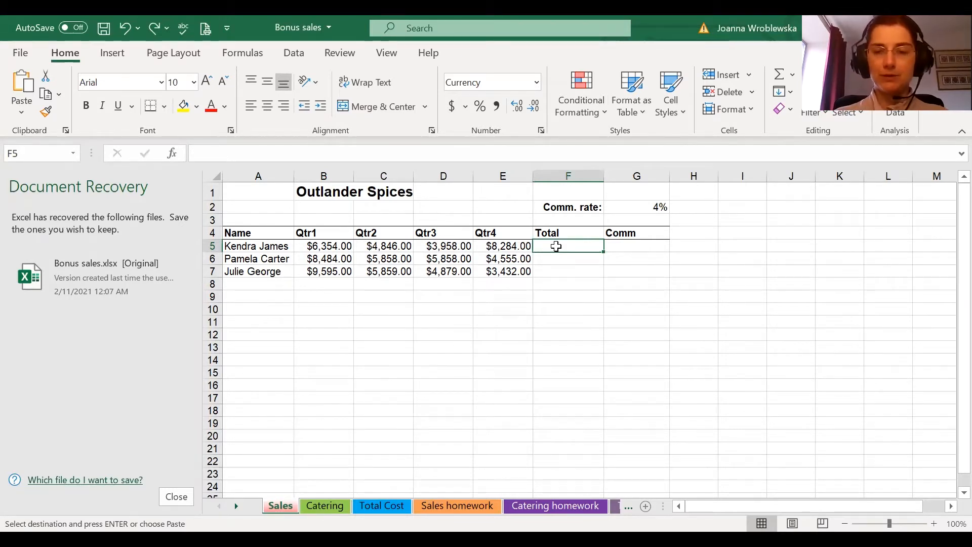
Total the four quarters in F5 with =SUM(B5:E5) and fill the formula down to F7
key("alt+equal")
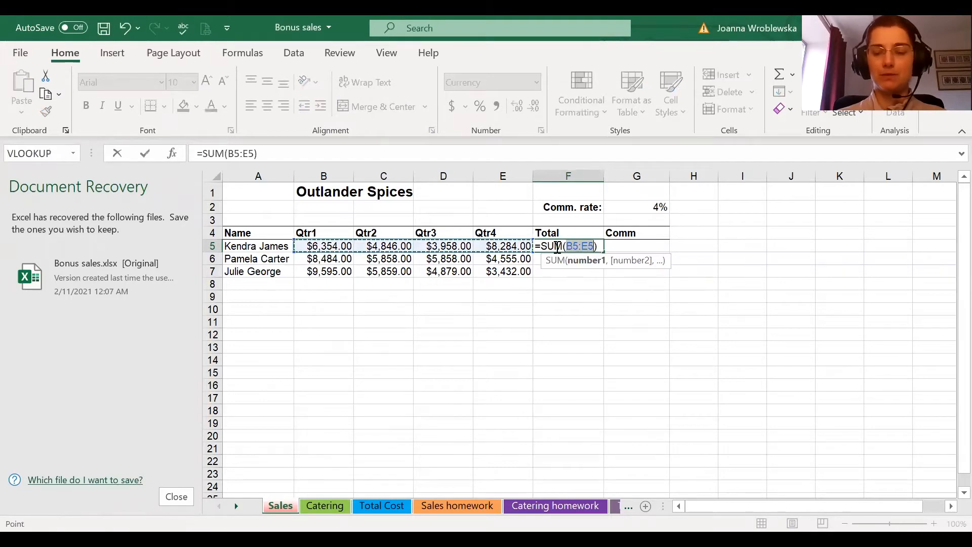
key("Return")
left_click(556, 247)
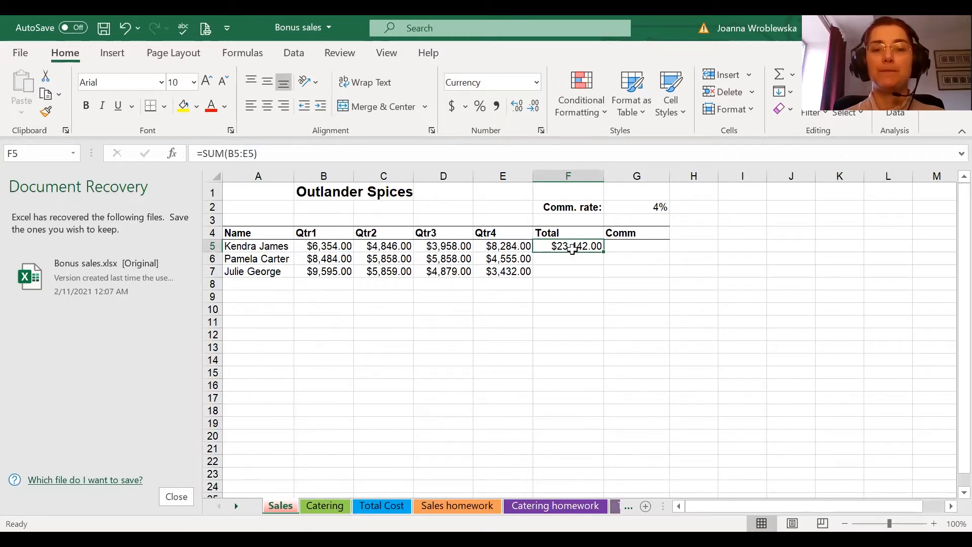
left_click_drag(603, 253, 601, 276)
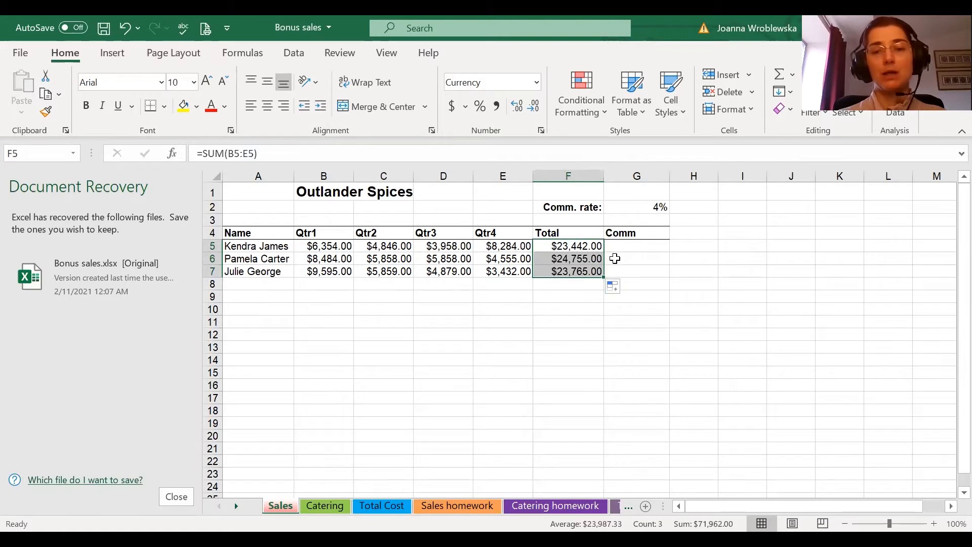
Examine how the cell references in the Total formulas change from F5 through F7
left_click(615, 259)
left_click(639, 292)
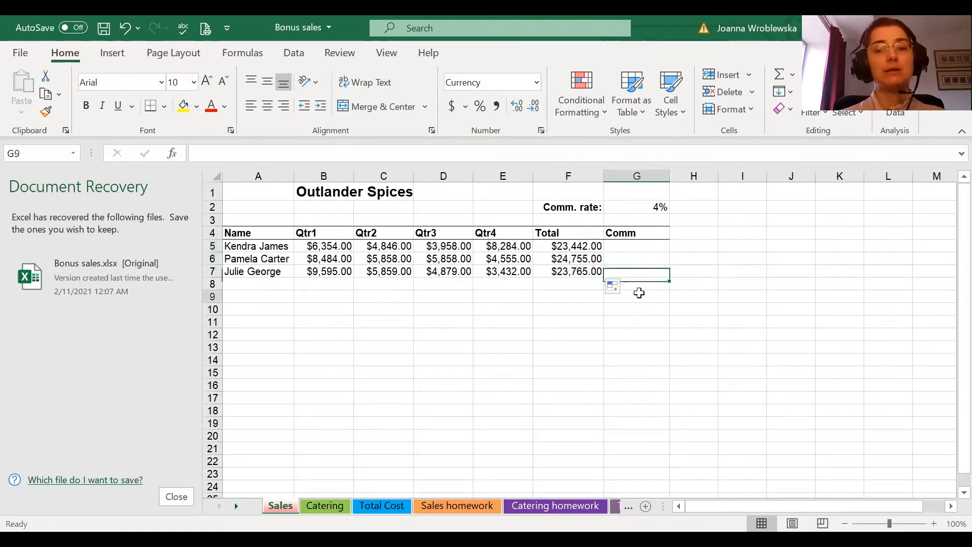
left_click(575, 258)
left_click(576, 271)
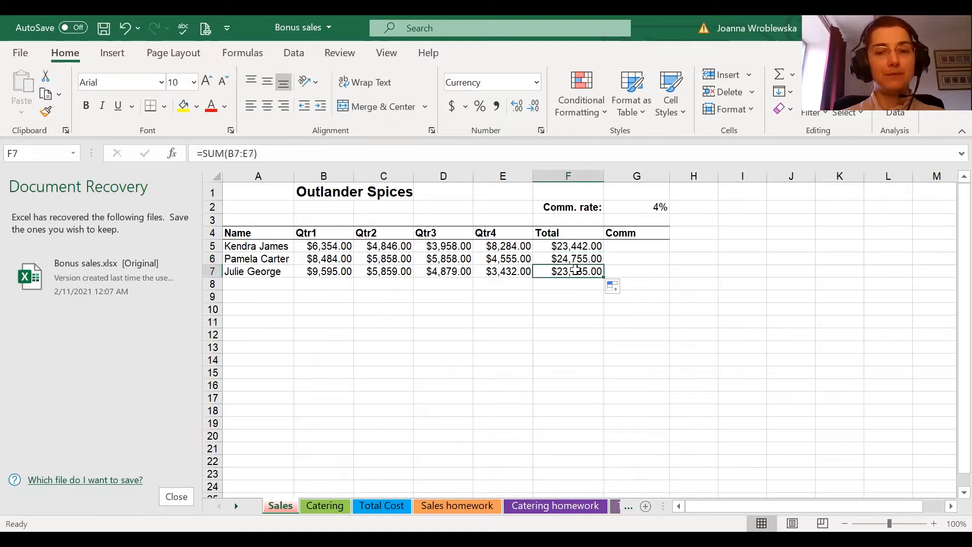
left_click(574, 246)
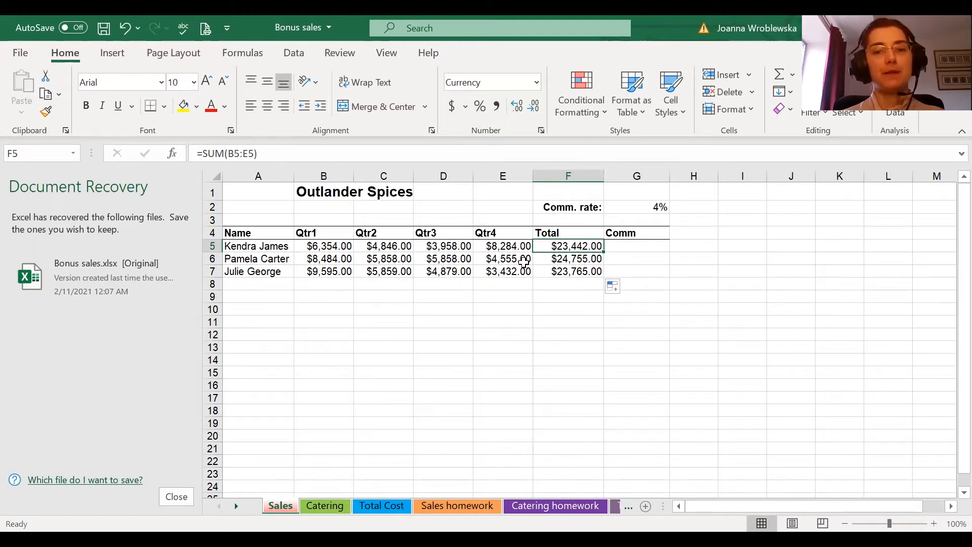
left_click(561, 260)
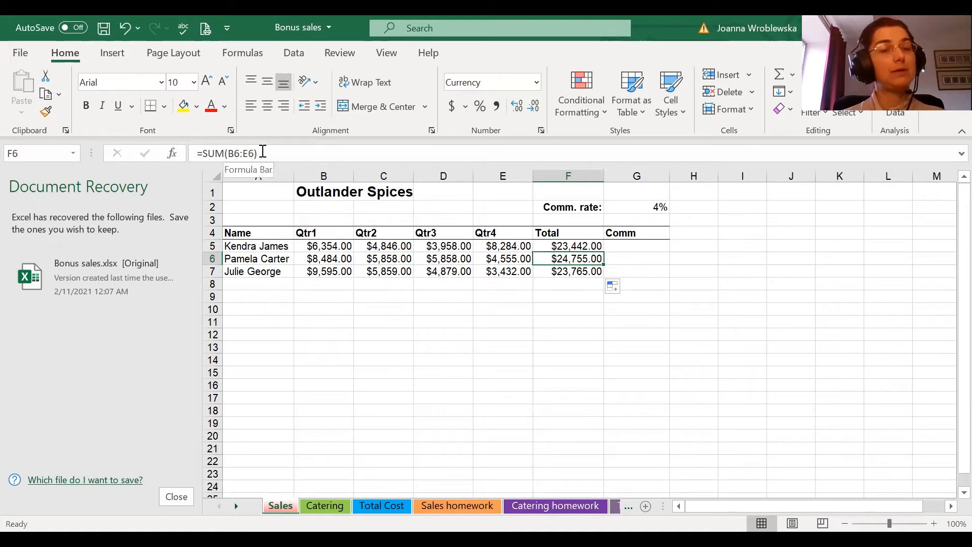
left_click(580, 272)
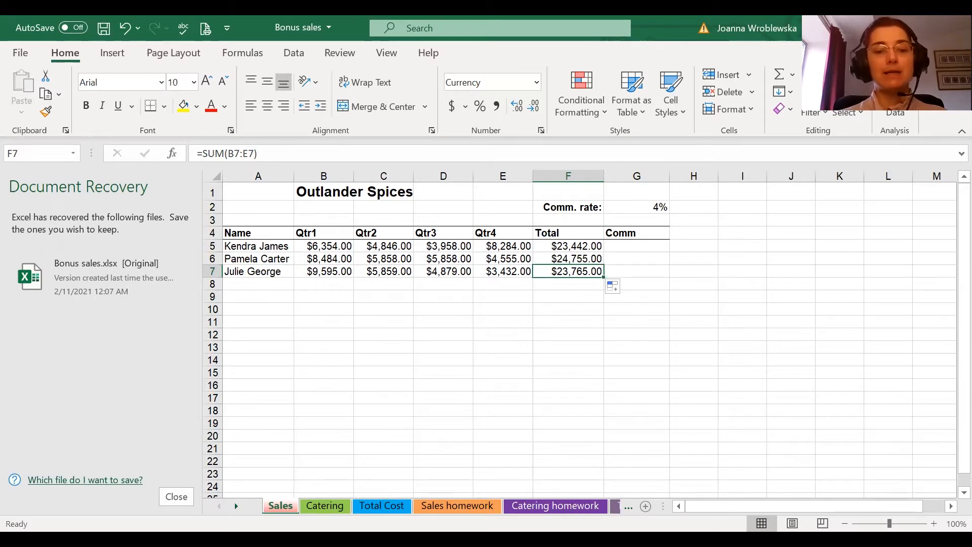
On the Catering sheet, examine the Bacon row's unit price and quantity and the formulas in the TOTAL LINE column
left_click(324, 505)
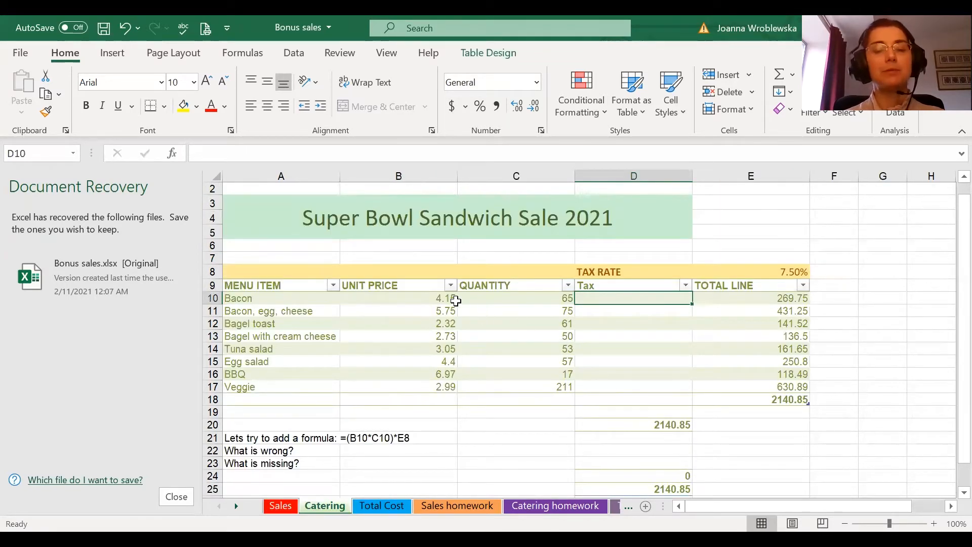
left_click(435, 300)
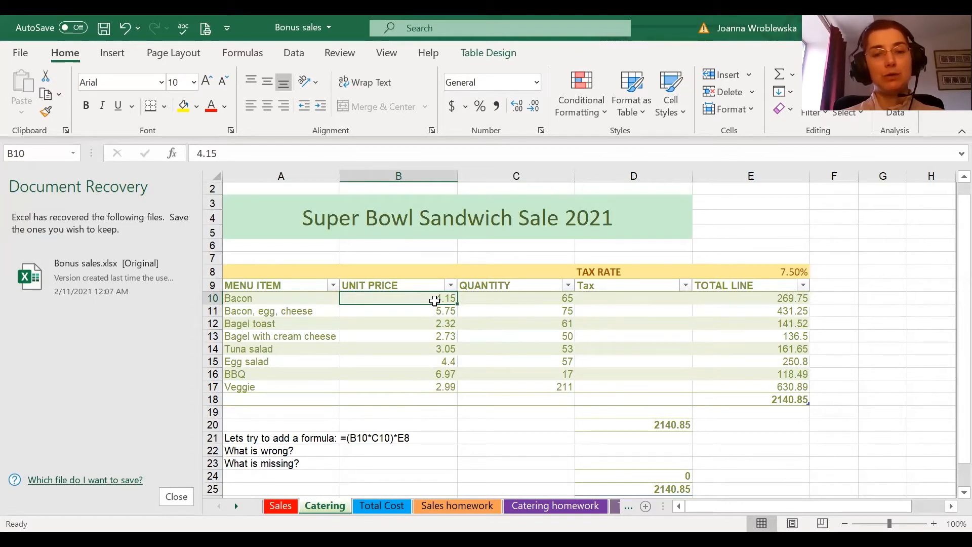
left_click(533, 298)
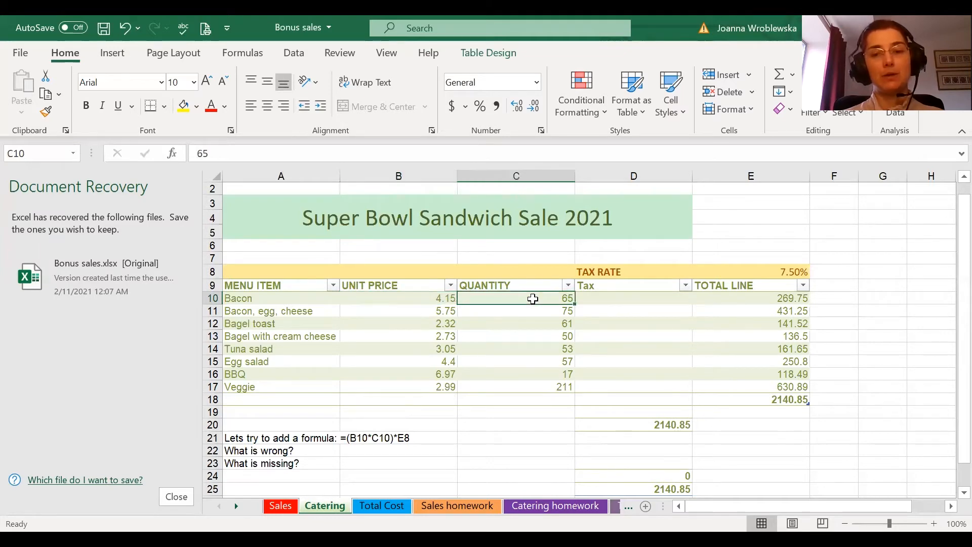
left_click(759, 297)
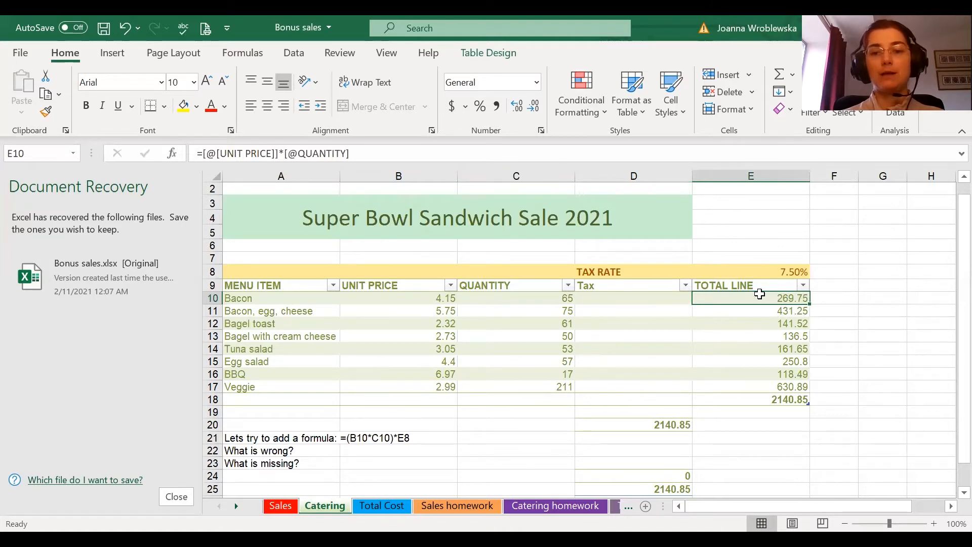
left_click(784, 311)
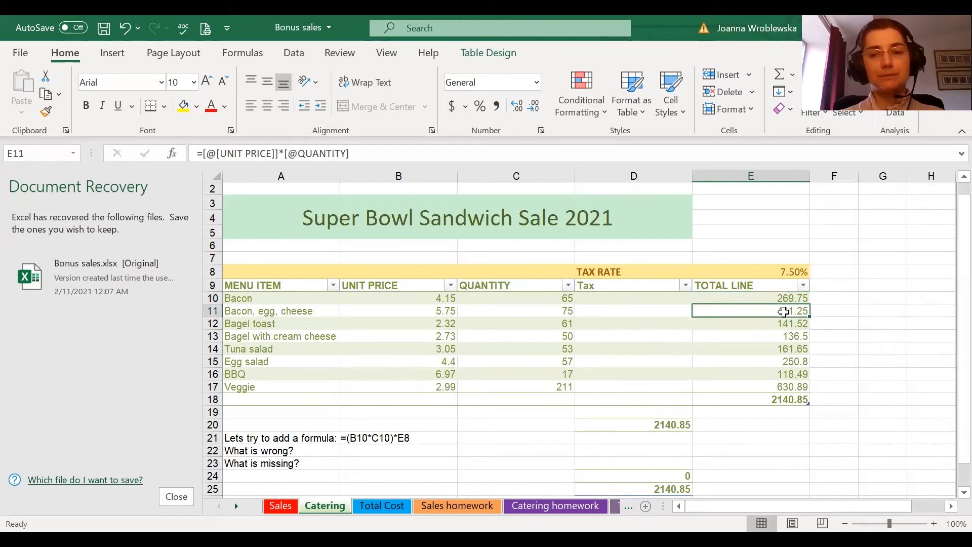
left_click(783, 324)
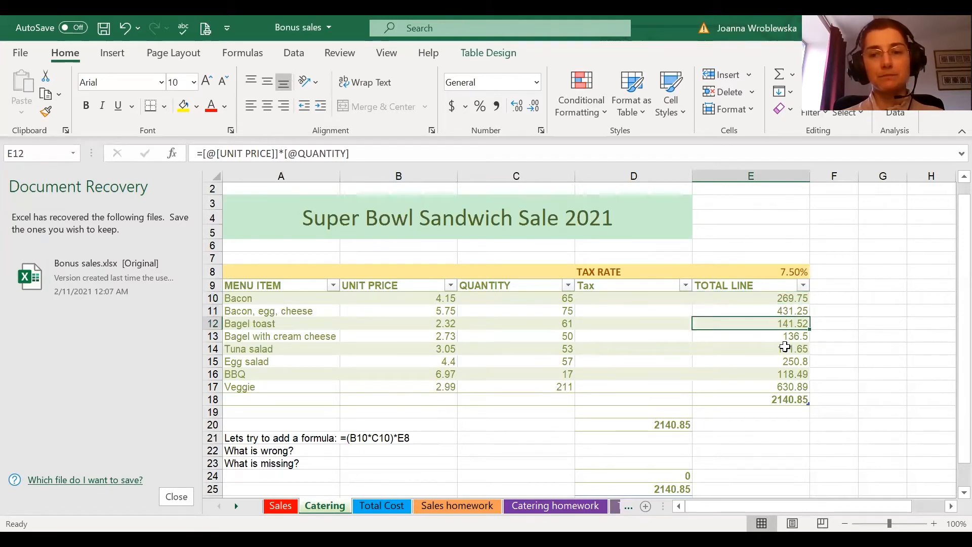
left_click(785, 347)
left_click(785, 362)
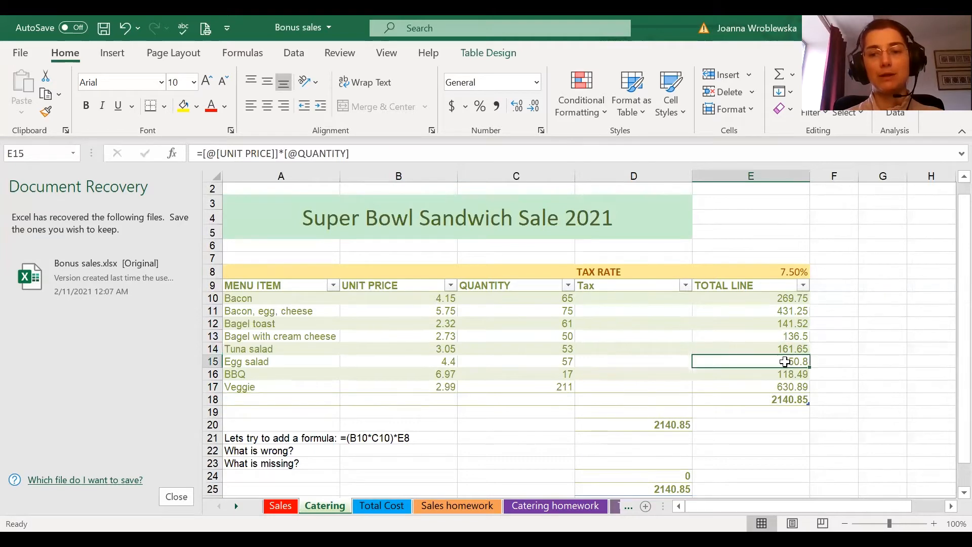
left_click(783, 335)
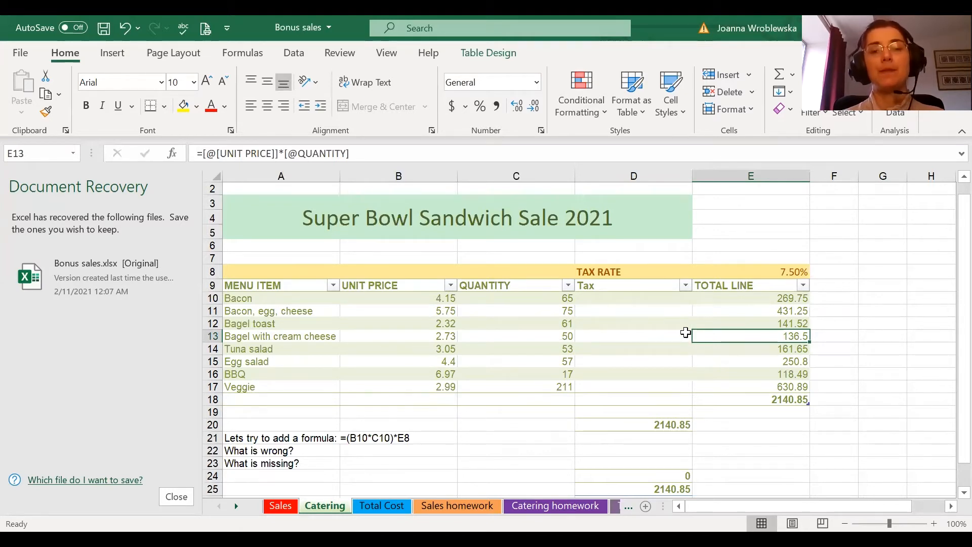
left_click(616, 296)
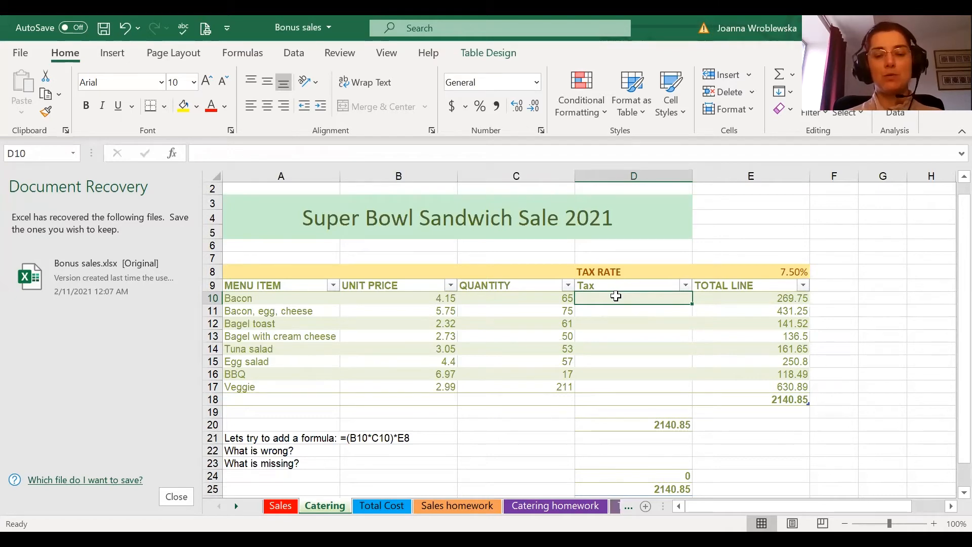
type("=")
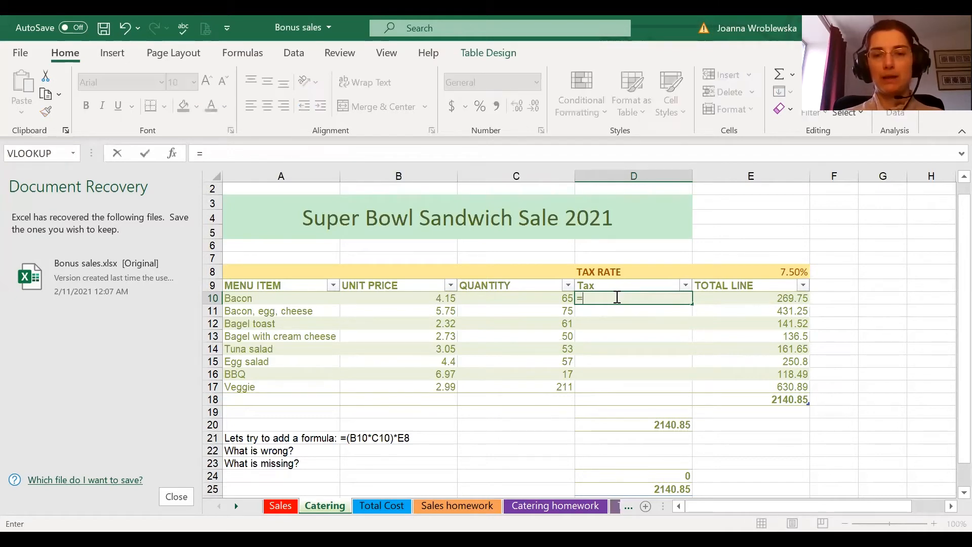
type("(")
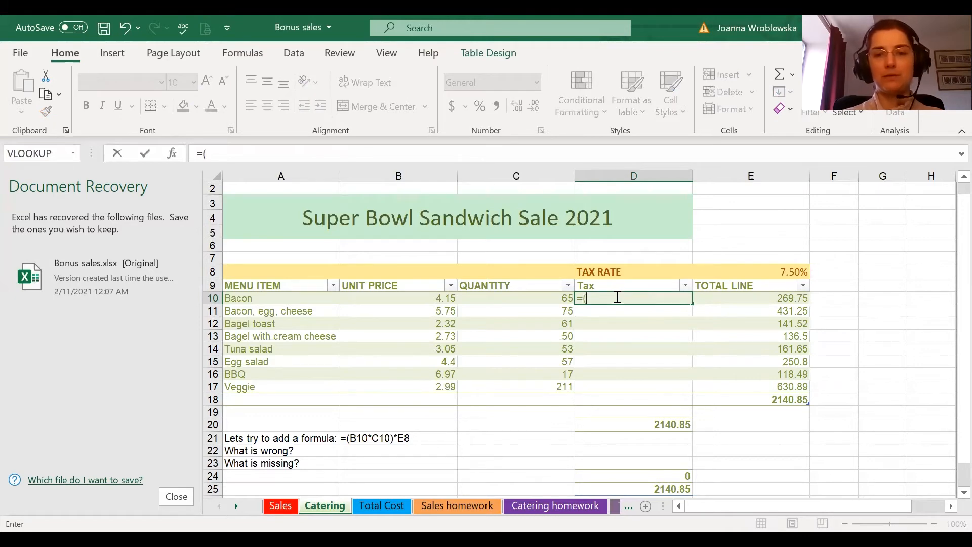
left_click(432, 298)
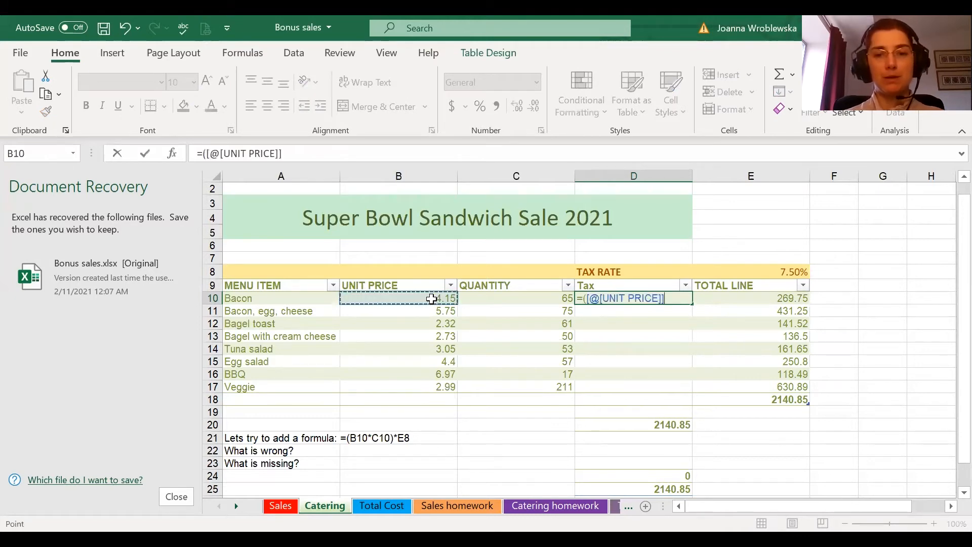
type("*")
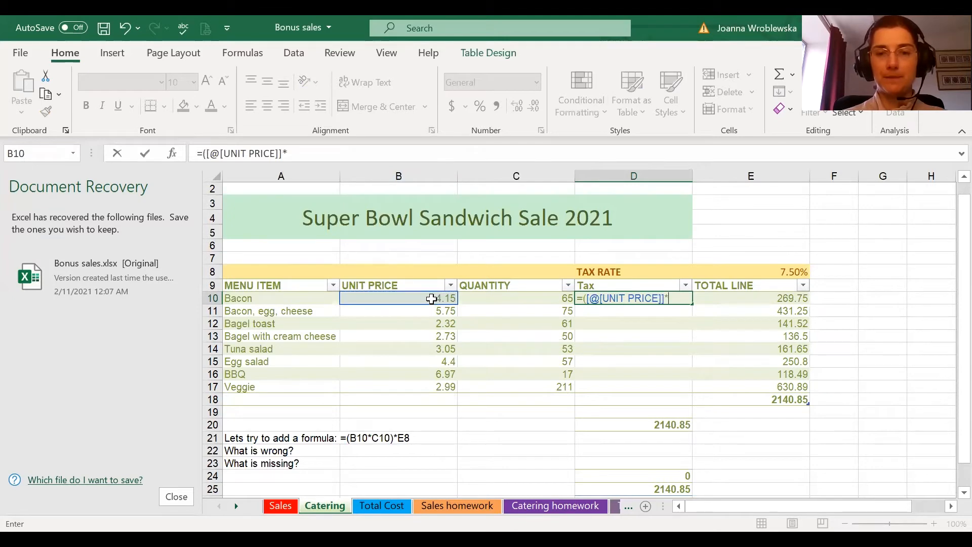
left_click(484, 298)
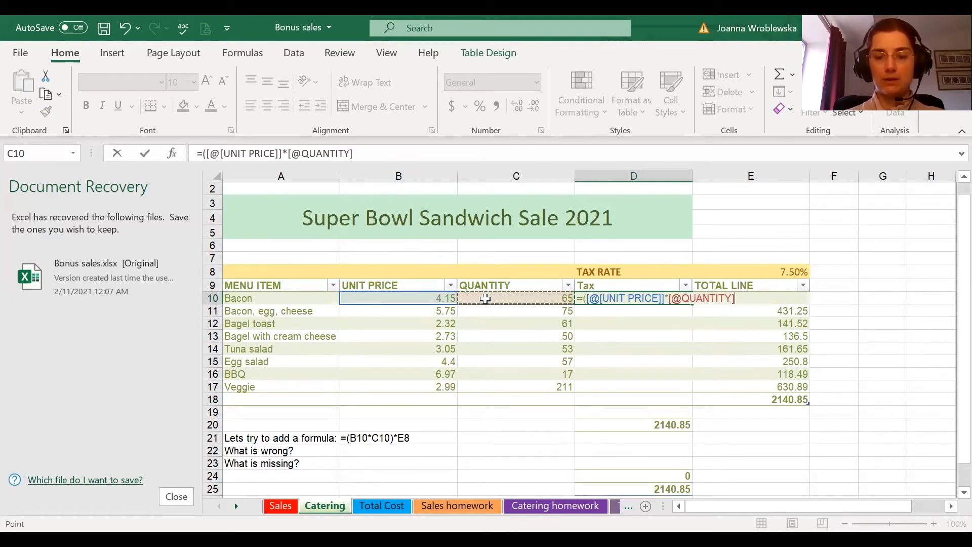
type(")*")
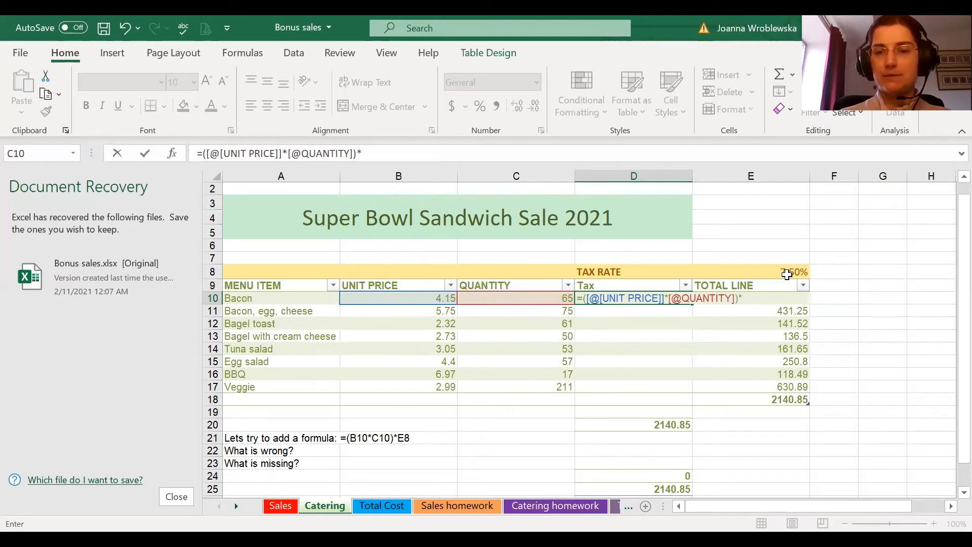
left_click(787, 274)
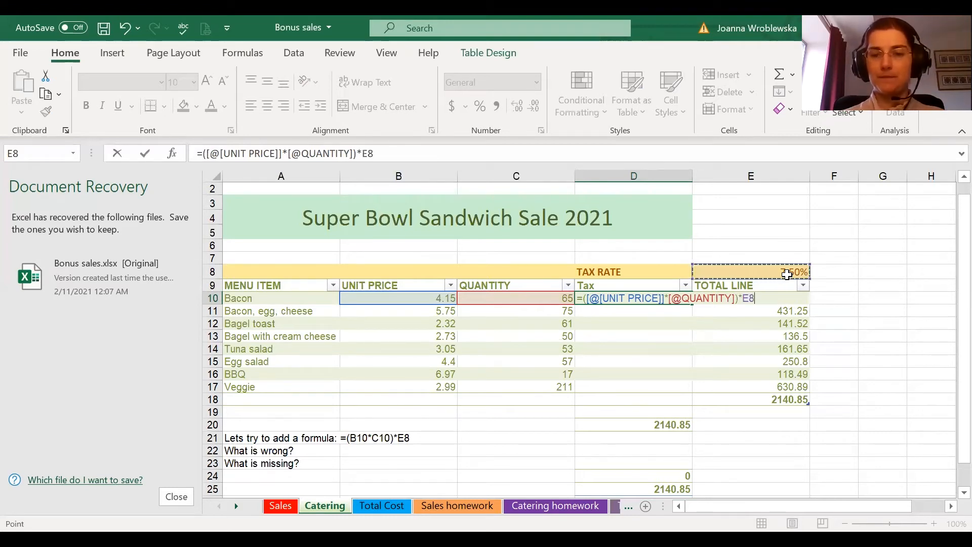
key("Return")
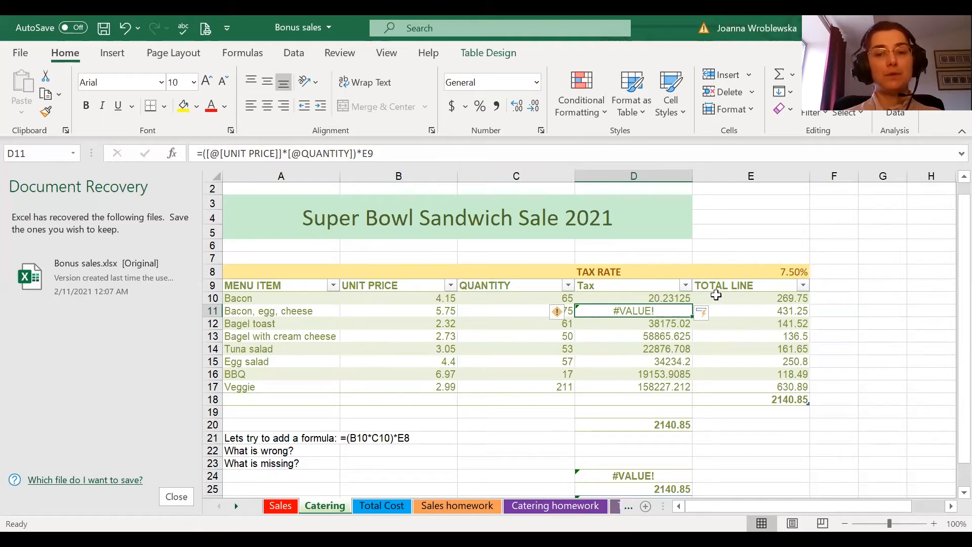
Make the tax rate reference in the D10 formula absolute as $E$8
left_click(657, 298)
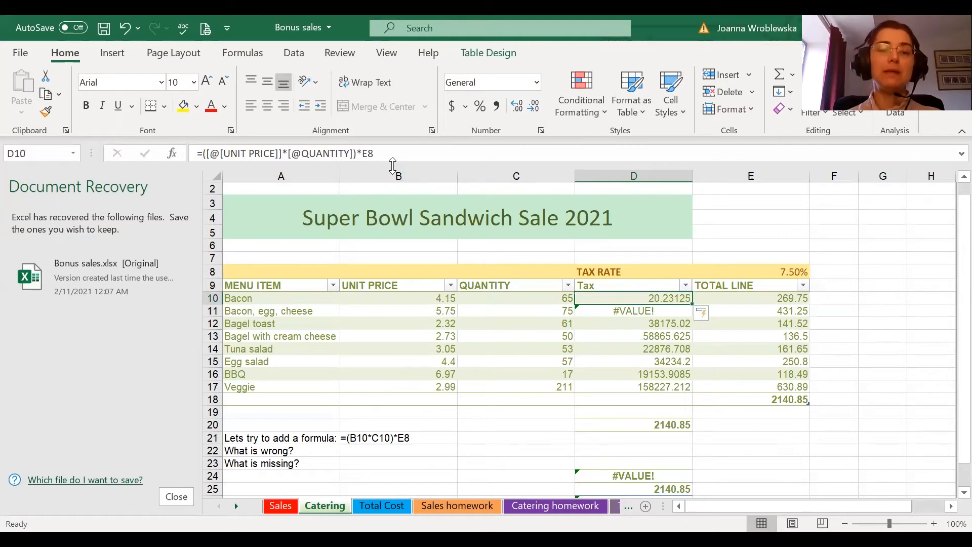
left_click(362, 154)
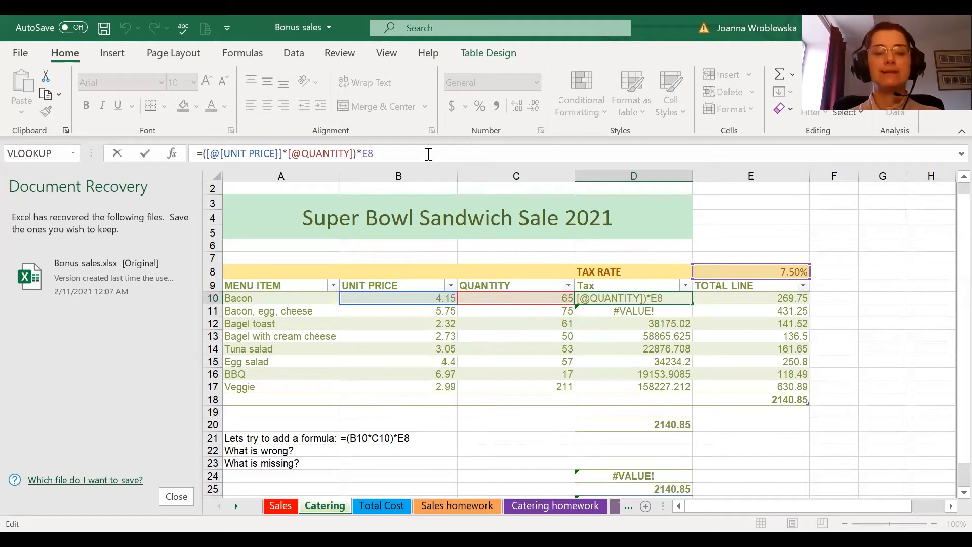
type("$")
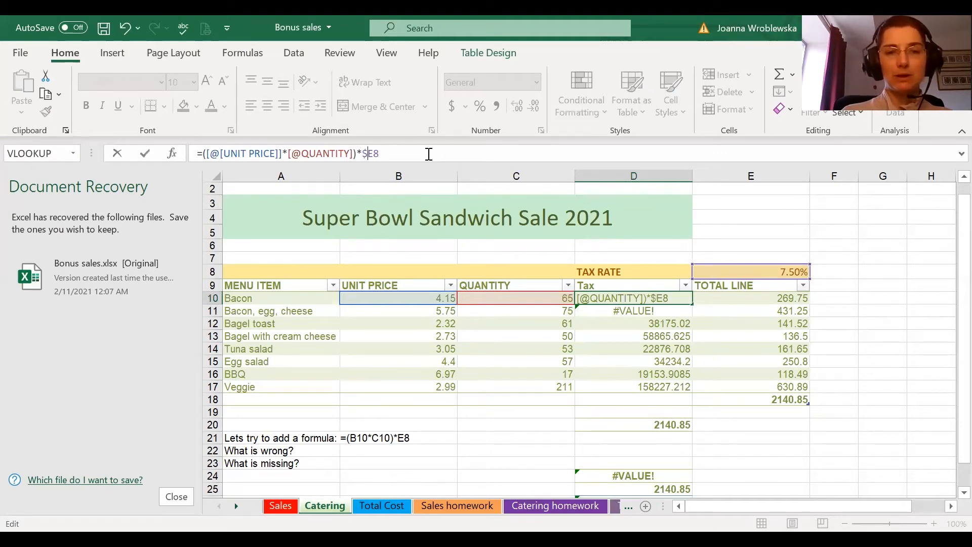
left_click(373, 153)
type("$")
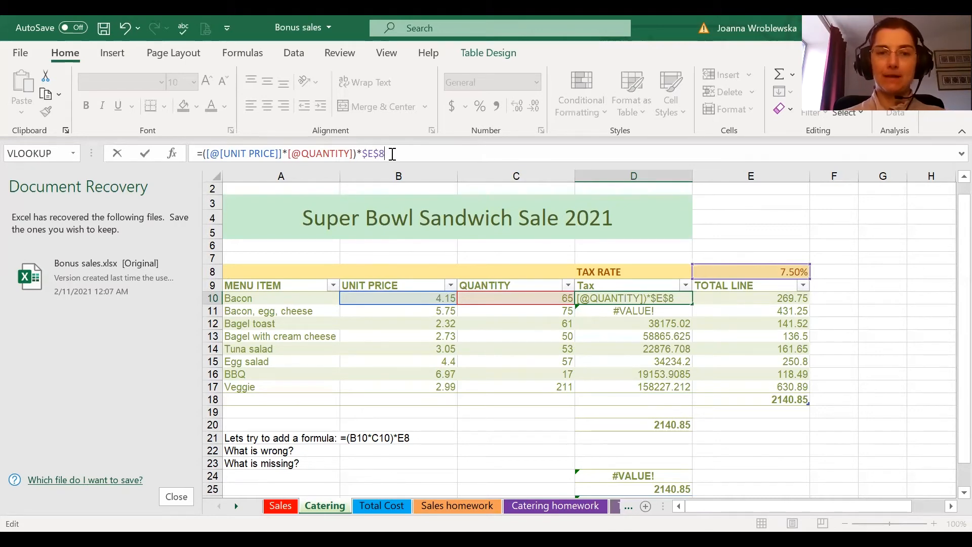
key("Return")
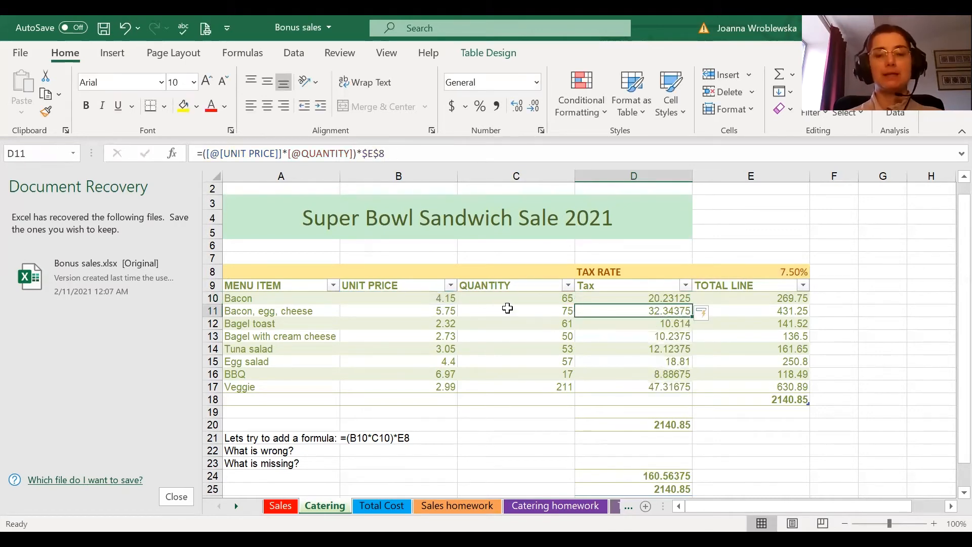
Examine the Tax formulas from D10 through D17 to check their reference to the tax rate cell
left_click(653, 297)
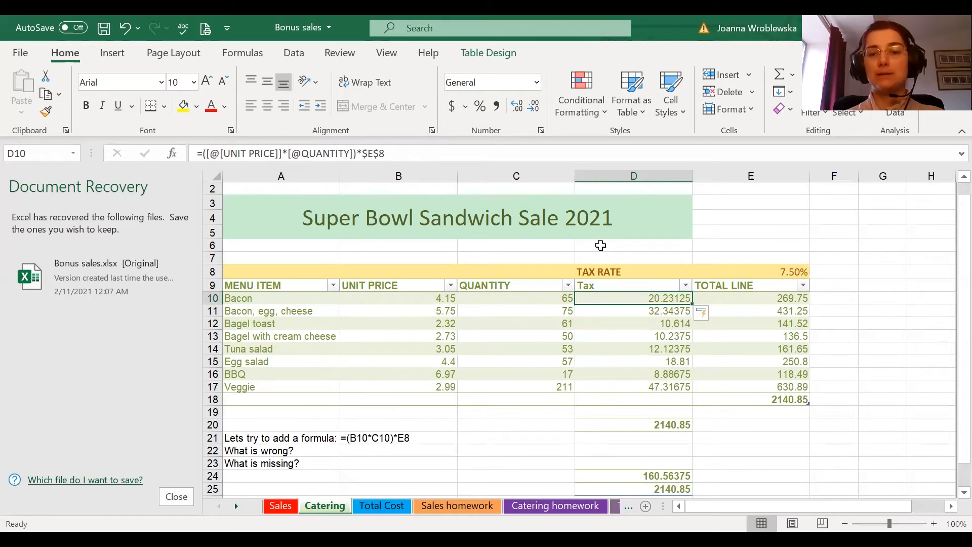
left_click(640, 313)
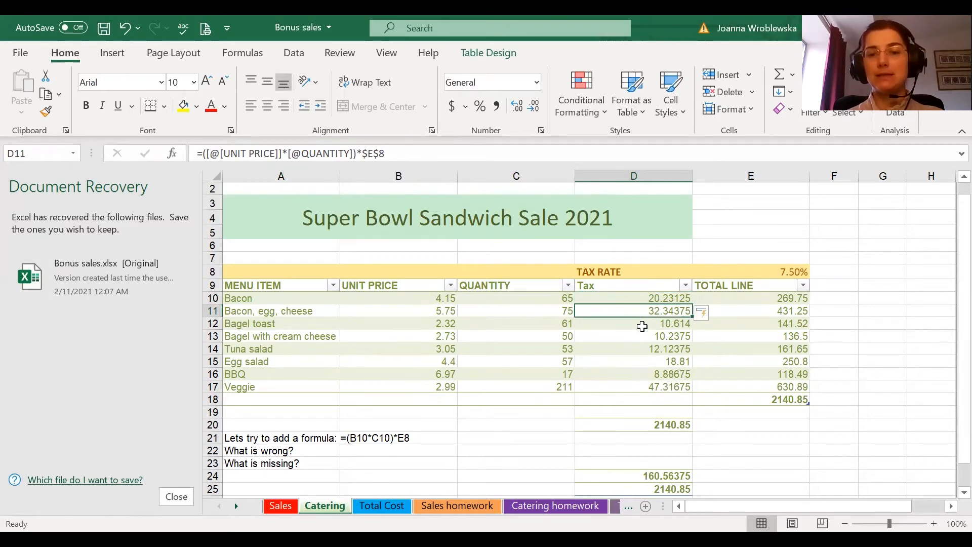
left_click(642, 324)
left_click(642, 336)
left_click(642, 348)
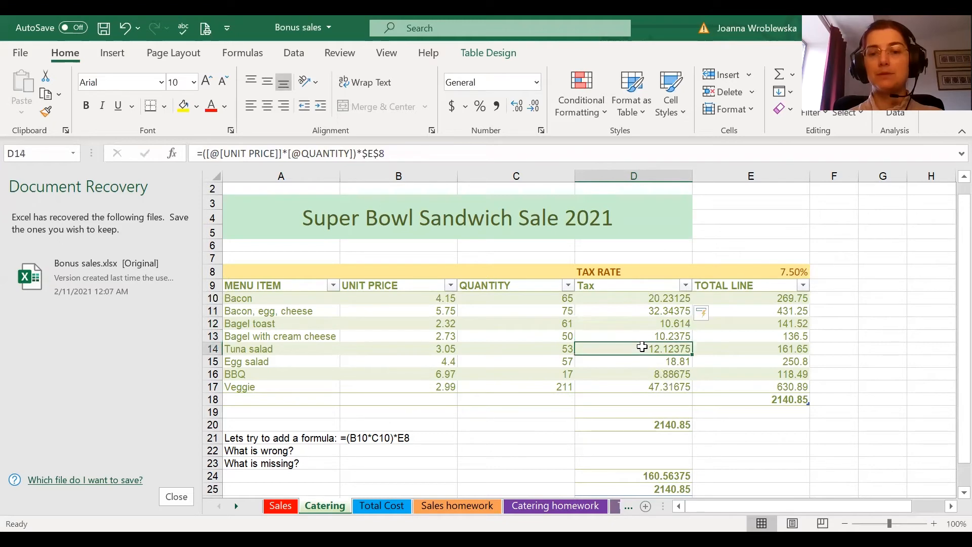
left_click(646, 363)
left_click(643, 374)
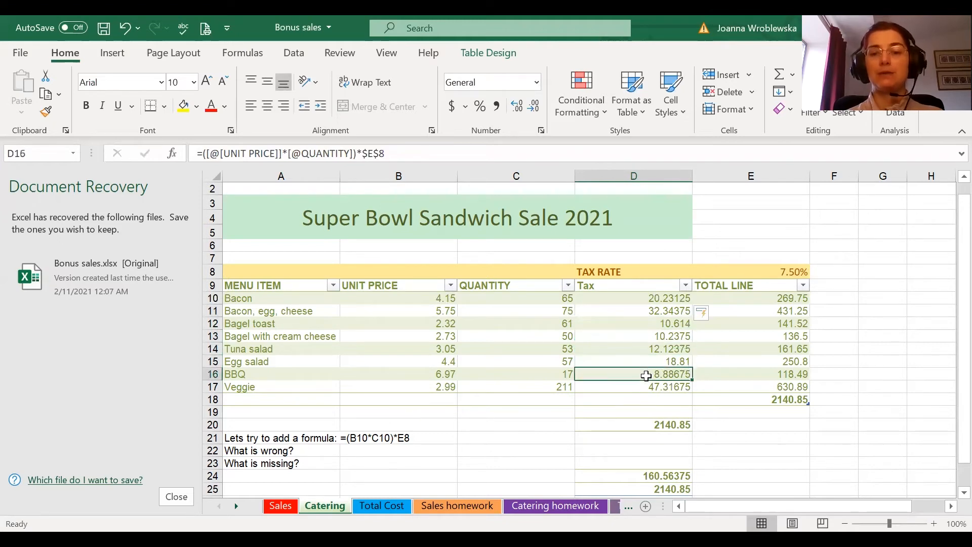
left_click(646, 387)
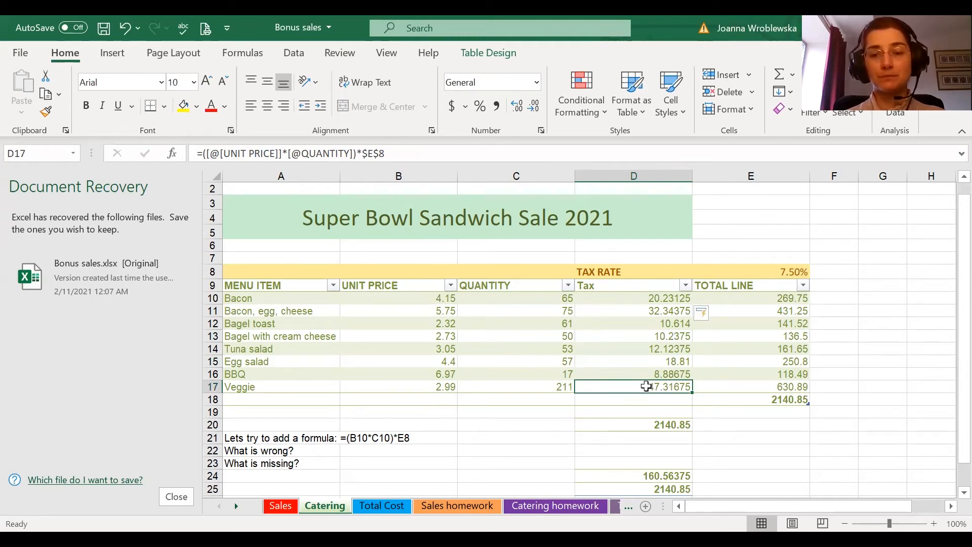
Copy the TOTAL LINE sum in E18 into the Food line total, C7, on the Total Cost sheet
left_click(743, 403)
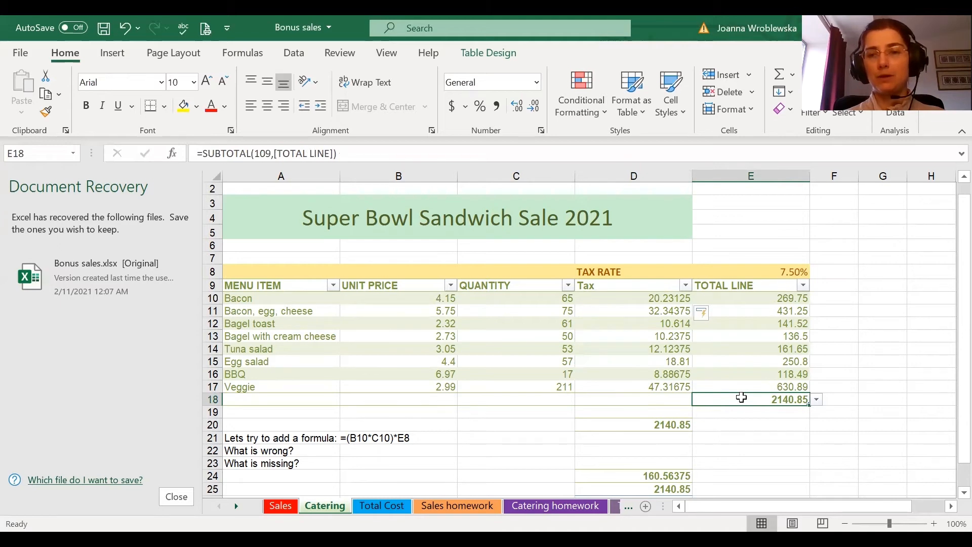
right_click(741, 397)
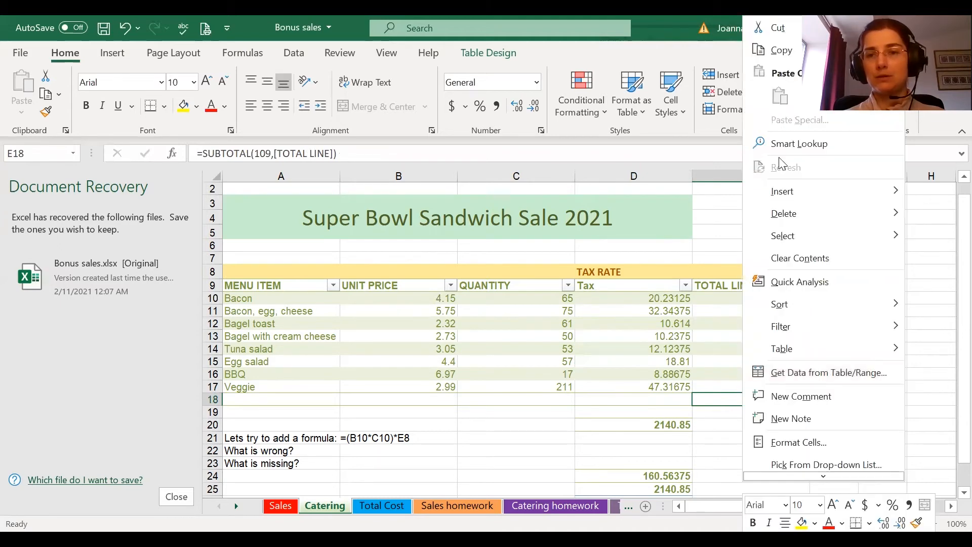
left_click(778, 53)
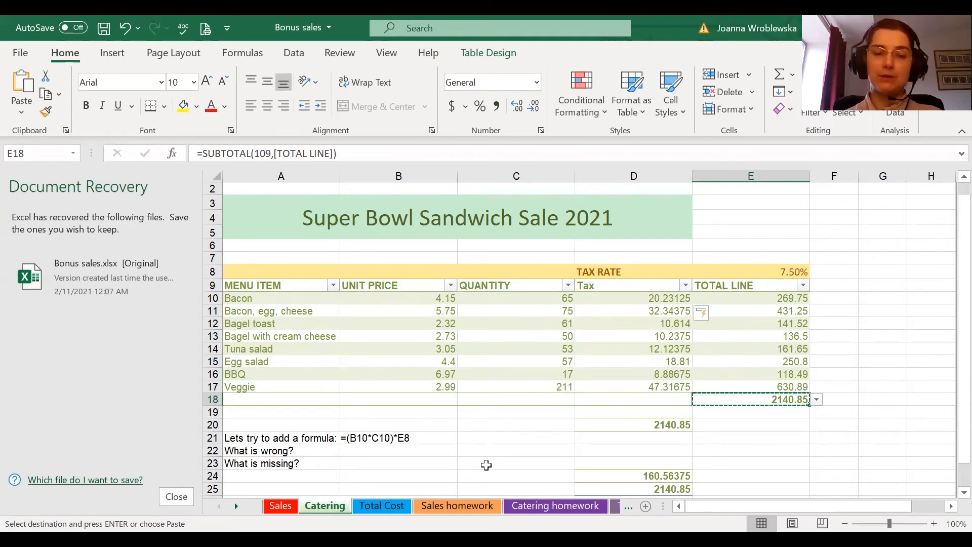
left_click(383, 505)
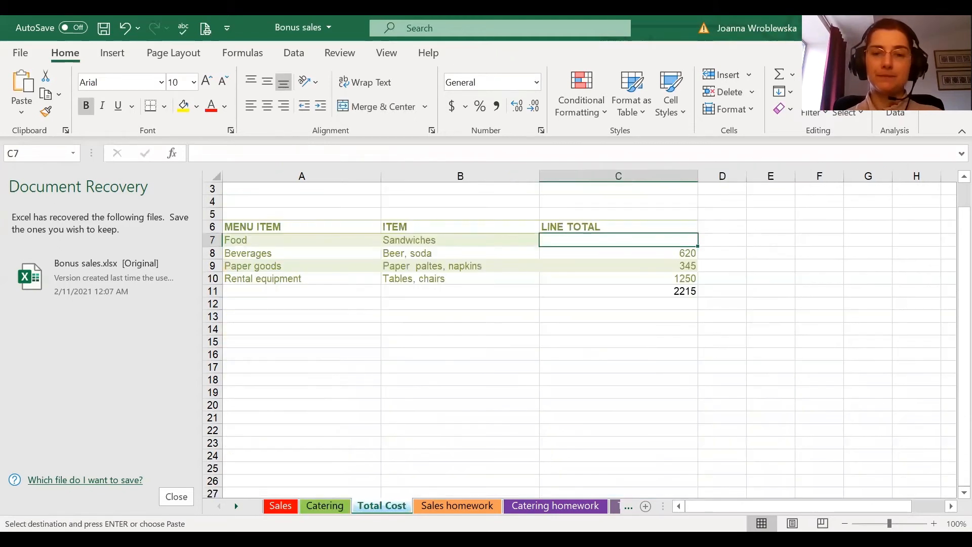
right_click(647, 243)
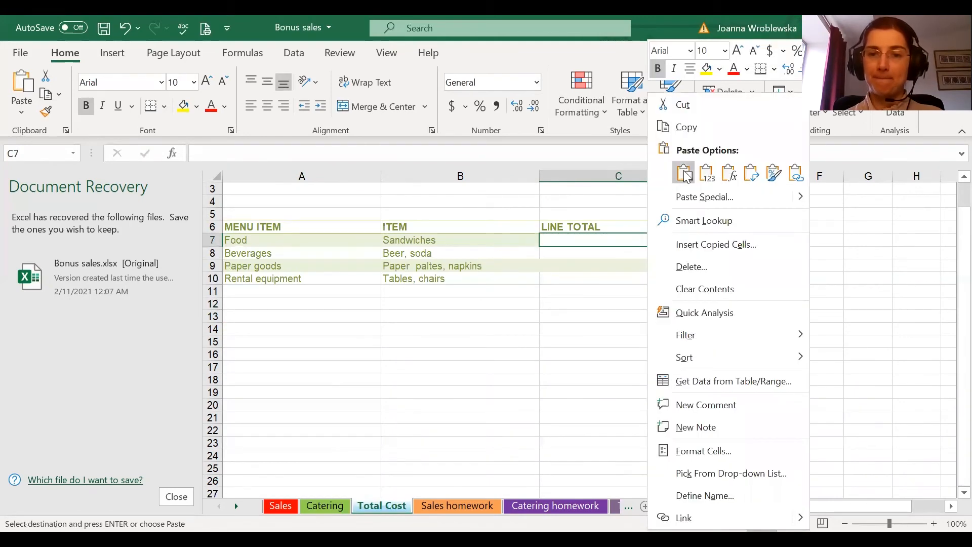
left_click(685, 173)
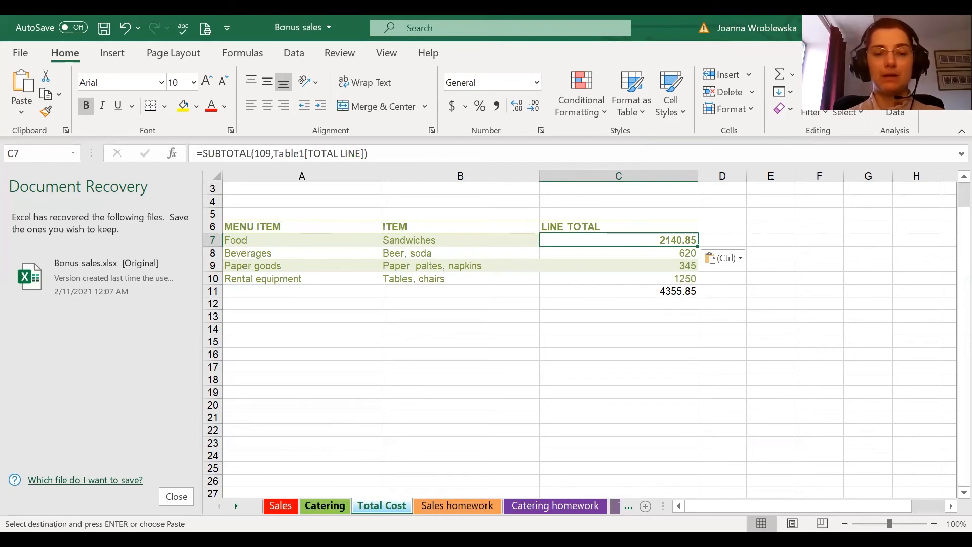
On the Catering sheet, change the BBQ quantity in C16 to 57
left_click(324, 505)
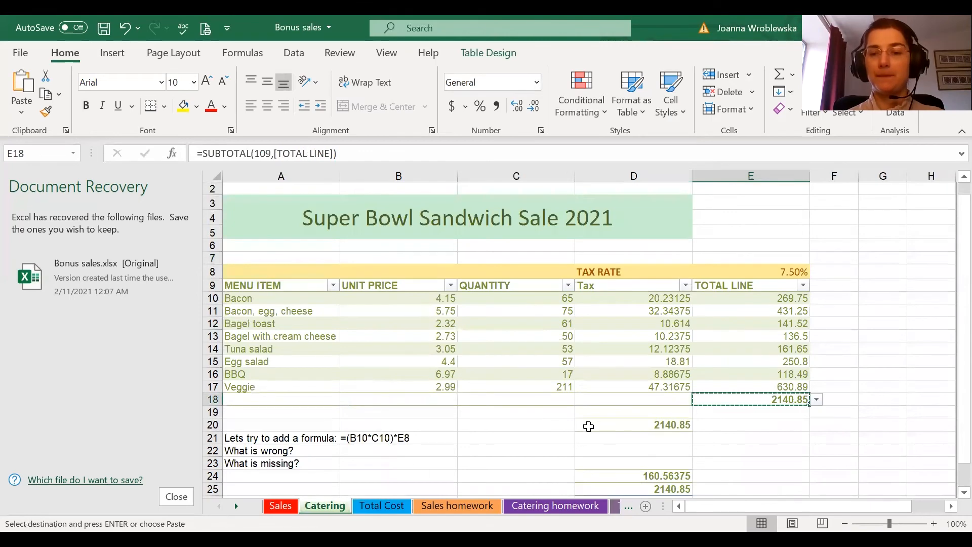
left_click(670, 427)
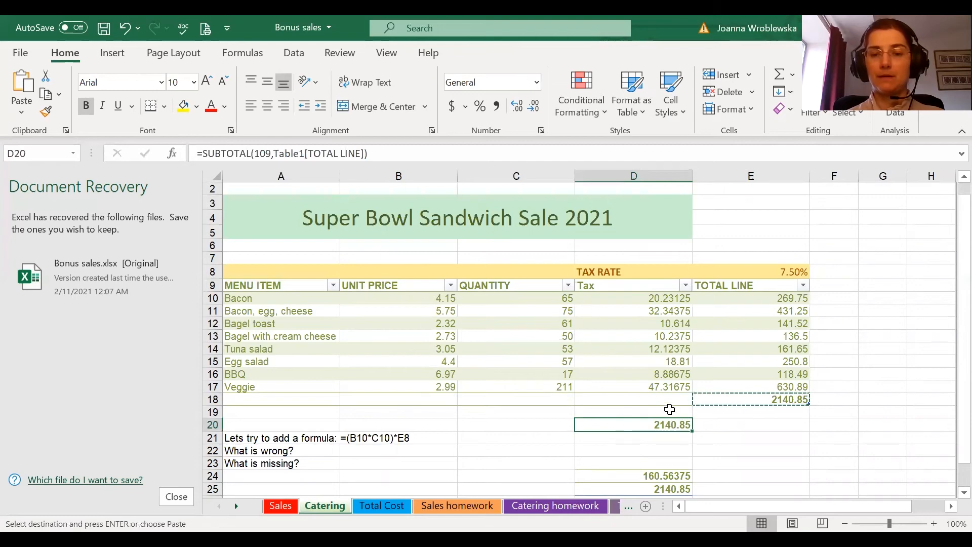
left_click(668, 411)
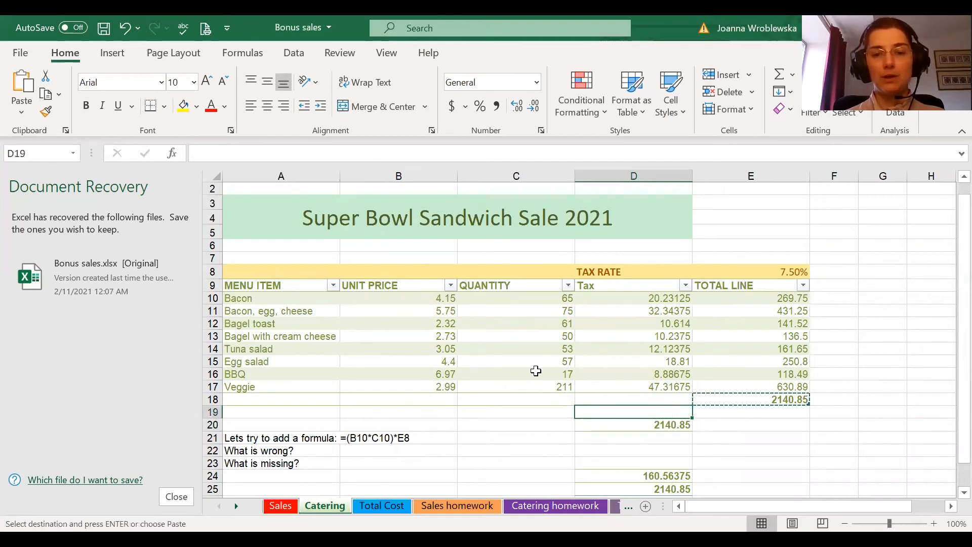
left_click(561, 374)
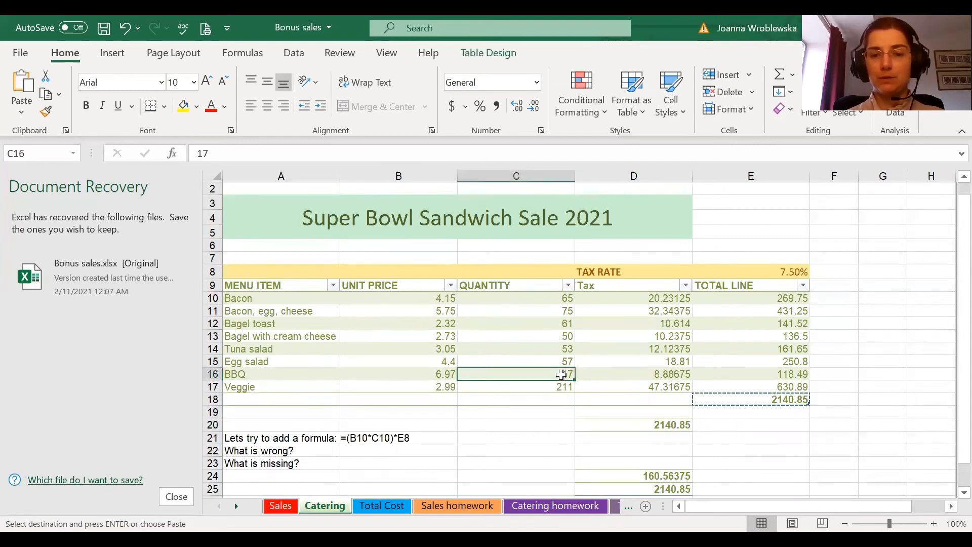
double_click(567, 375)
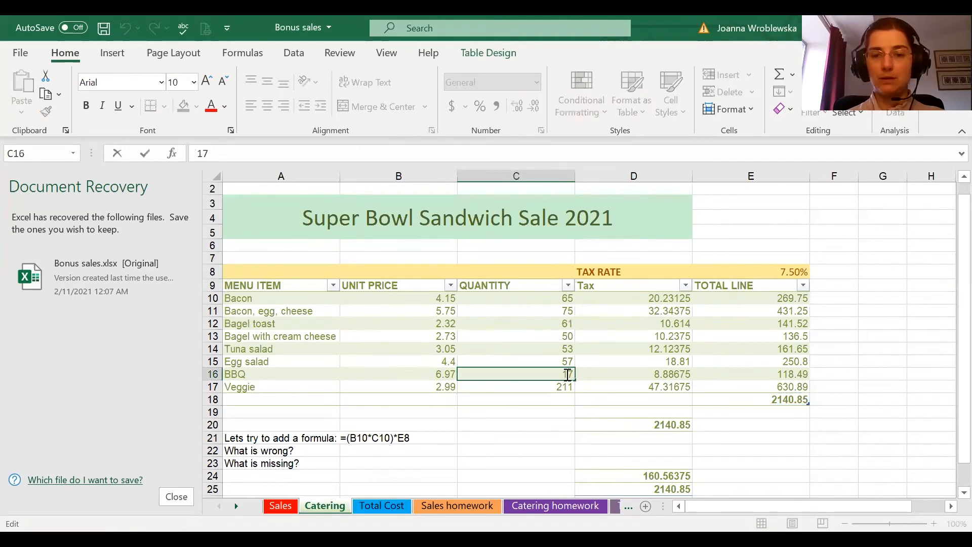
key("BackSpace")
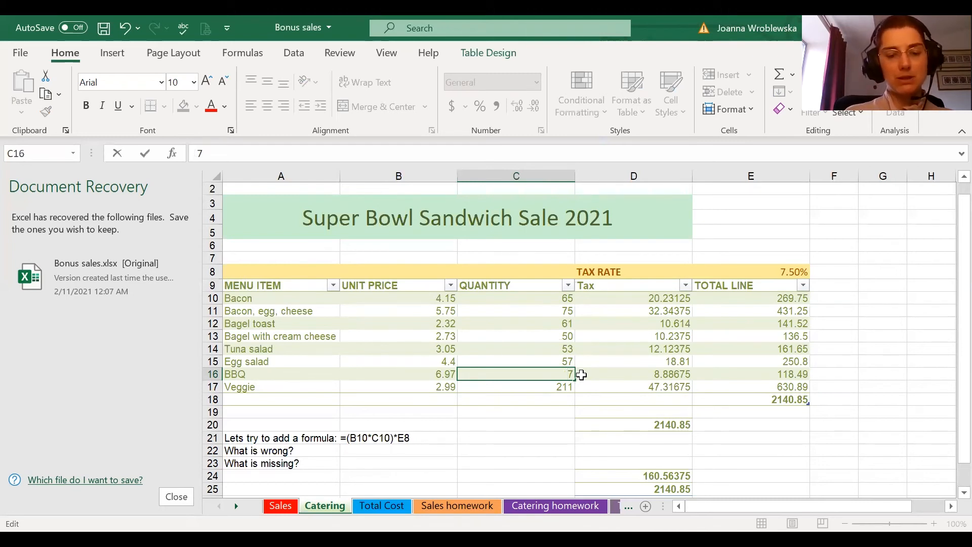
type("5")
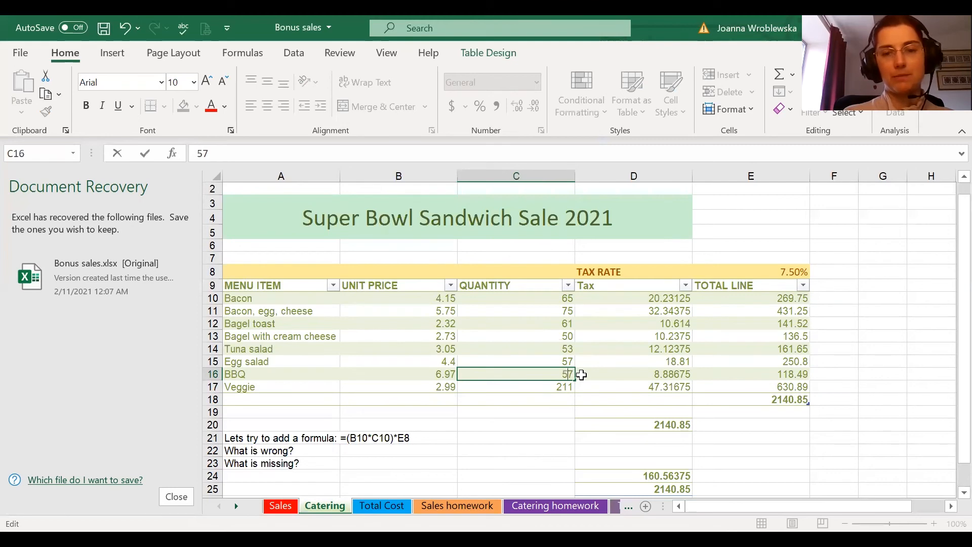
key("Return")
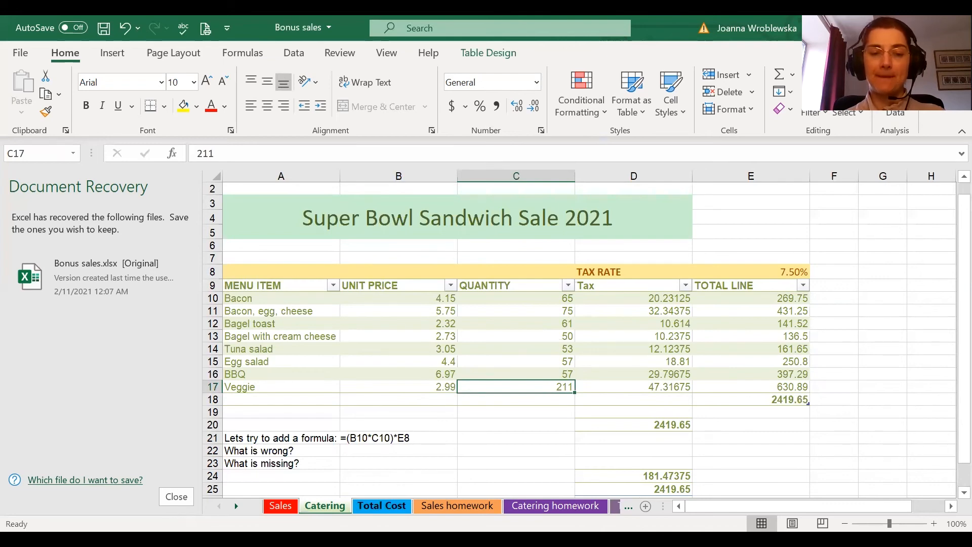
Compare the Food line total on the Total Cost sheet with the BBQ quantity and sum on Catering, and view the Sales sheet
left_click(382, 505)
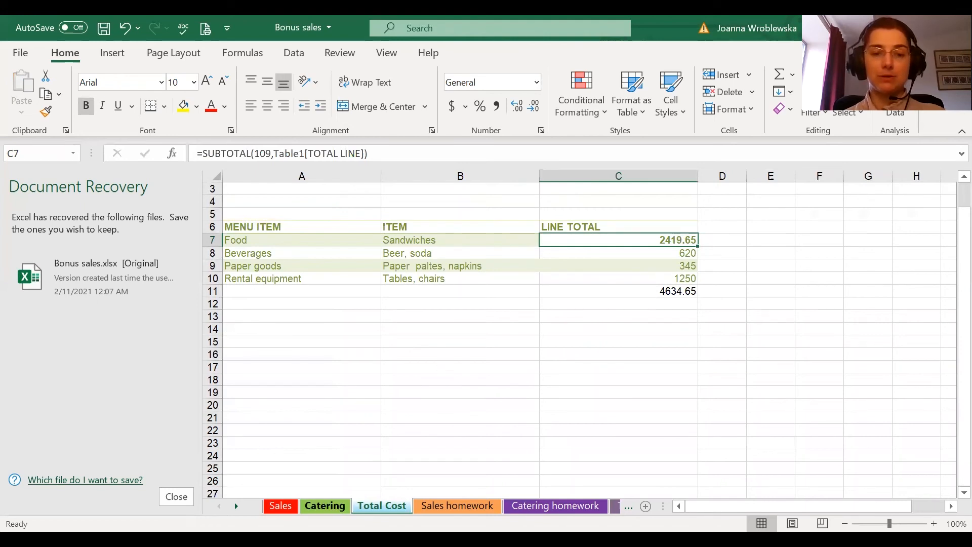
left_click(324, 506)
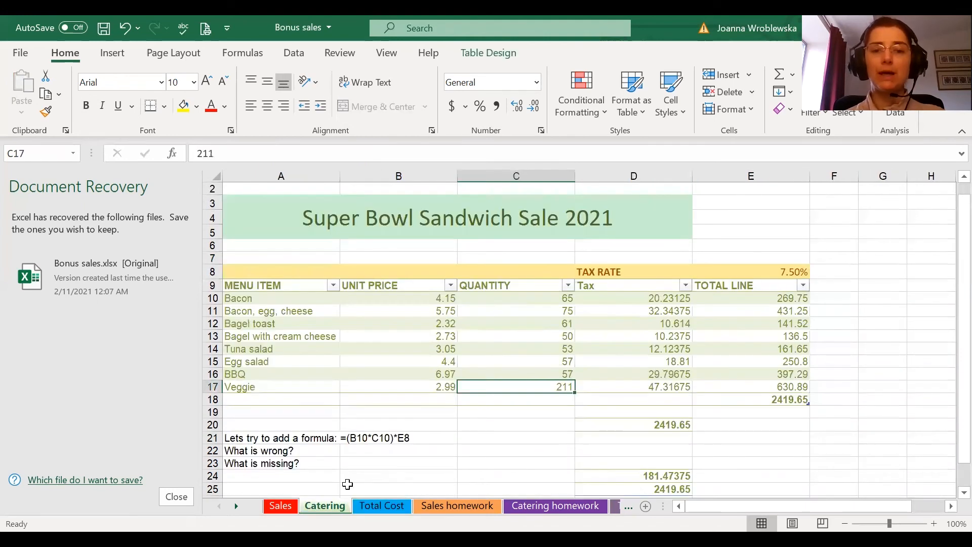
left_click(487, 375)
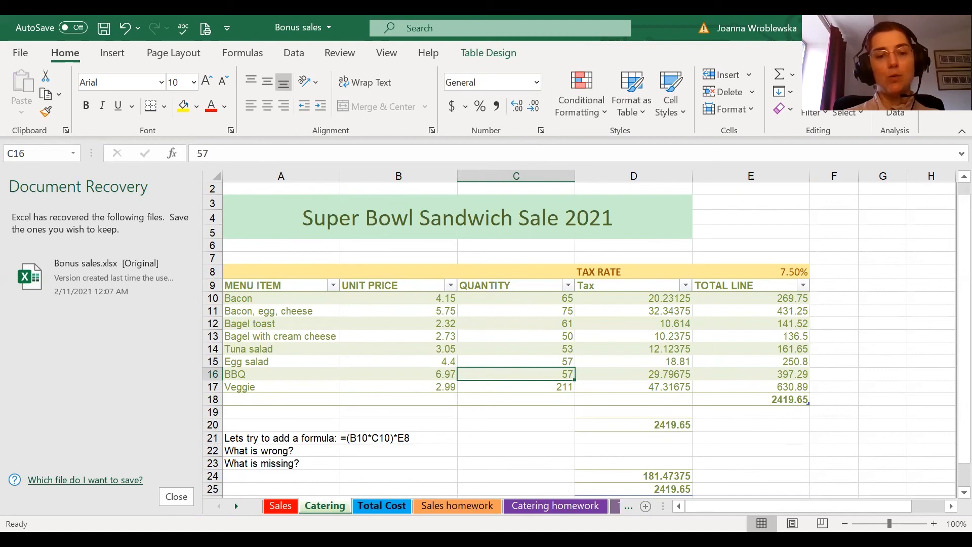
left_click(382, 505)
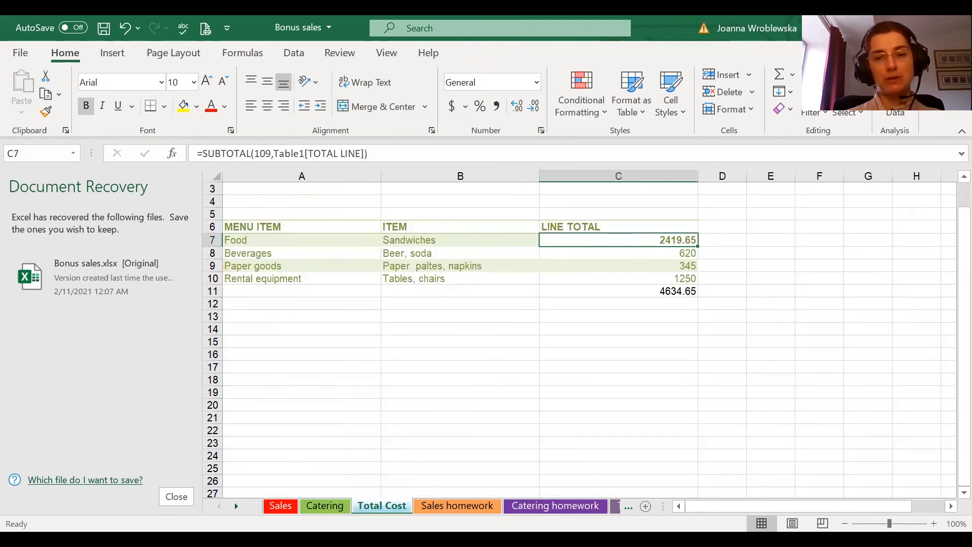
left_click(317, 506)
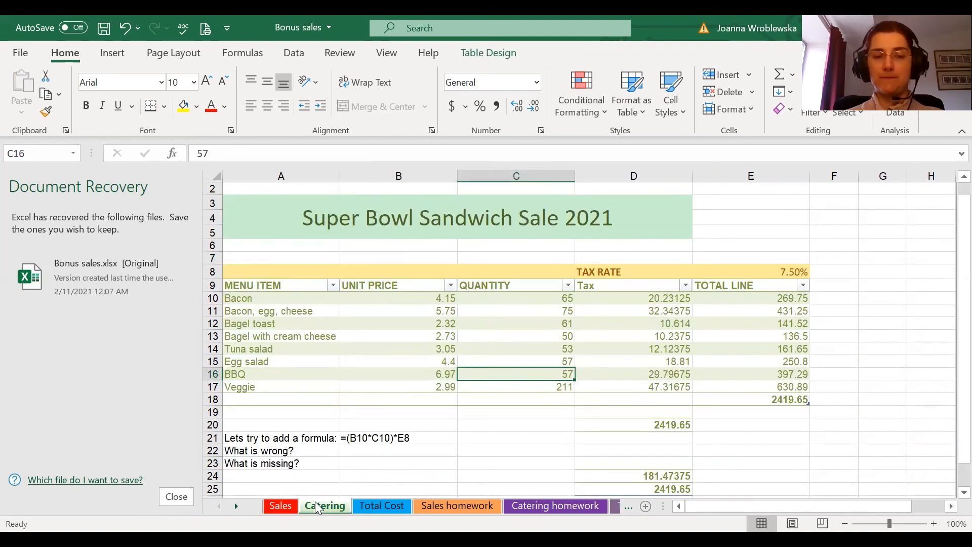
left_click(280, 506)
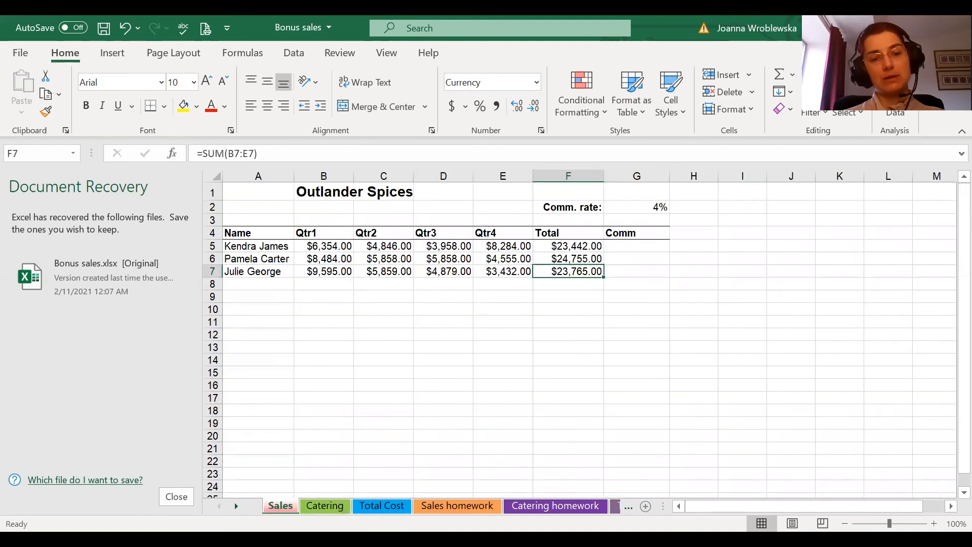
left_click(325, 505)
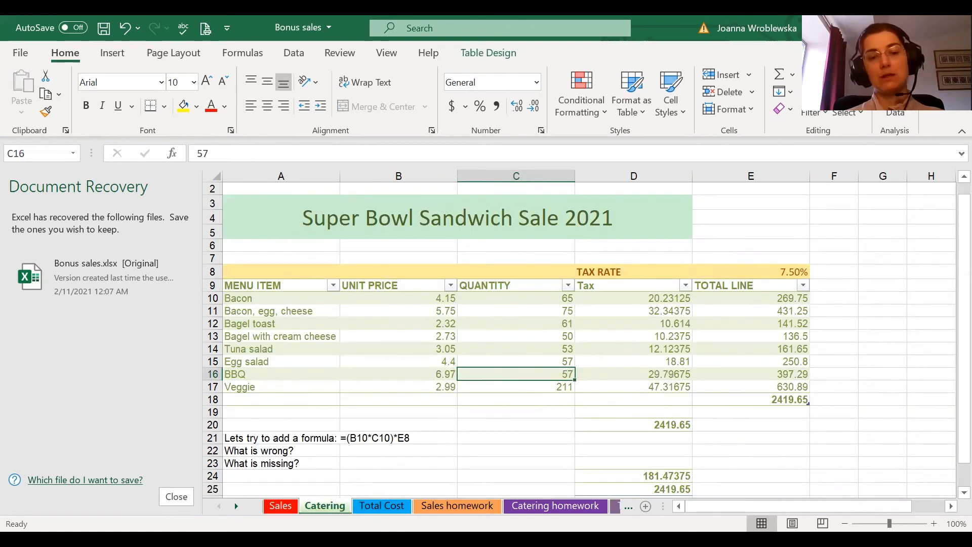